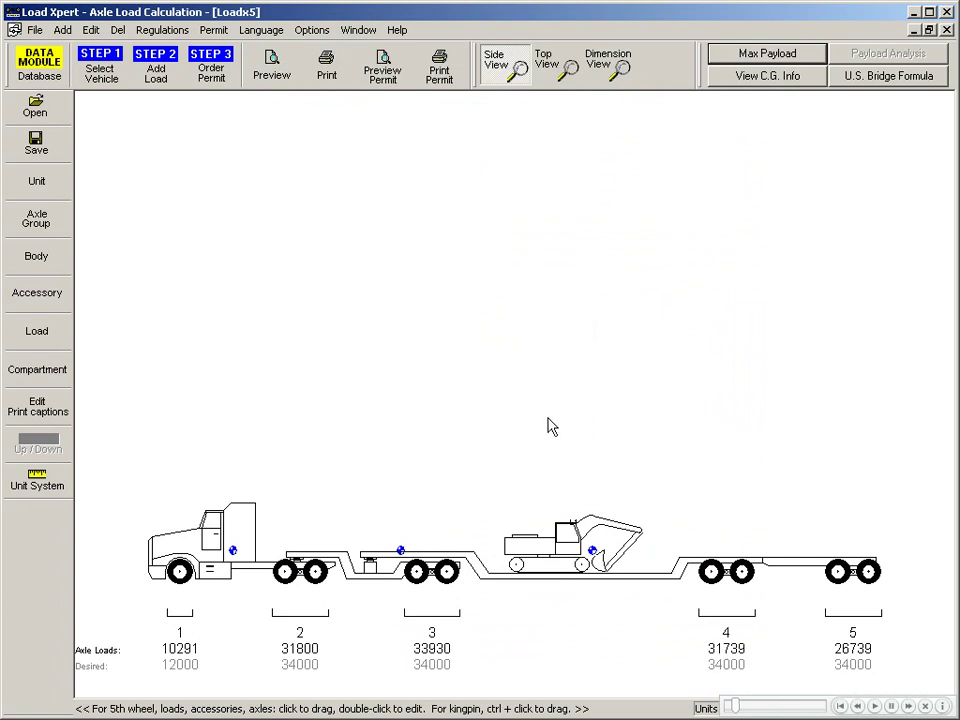
# - Shift the excavator, lowboy axle group 4 and tractor fifth wheel so axle 3 drops to 33323
pyautogui.moveTo(560, 562)
pyautogui.mouseDown()
pyautogui.moveTo(568, 563)
pyautogui.moveTo(560, 560)
pyautogui.mouseUp()
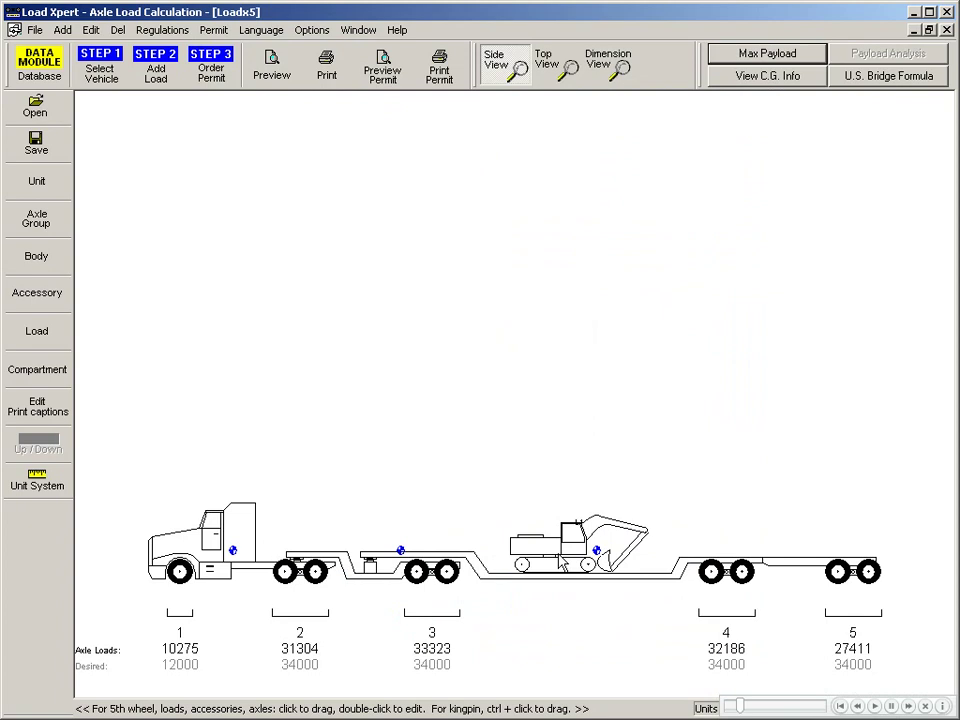
pyautogui.moveTo(732, 584); pyautogui.dragTo(730, 584)
pyautogui.moveTo(305, 558); pyautogui.dragTo(298, 600)
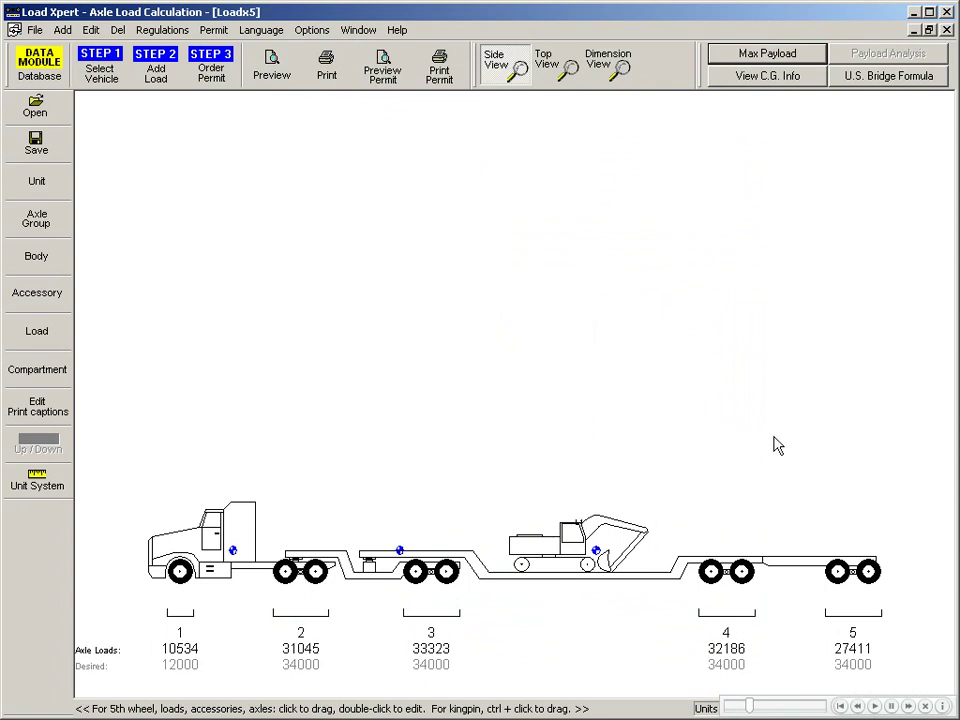
# - Close the lowboy, Fort Gary fire truck, Ville de Quebec dump truck, Fil-More and Allen's Transport documents
pyautogui.click(946, 30)
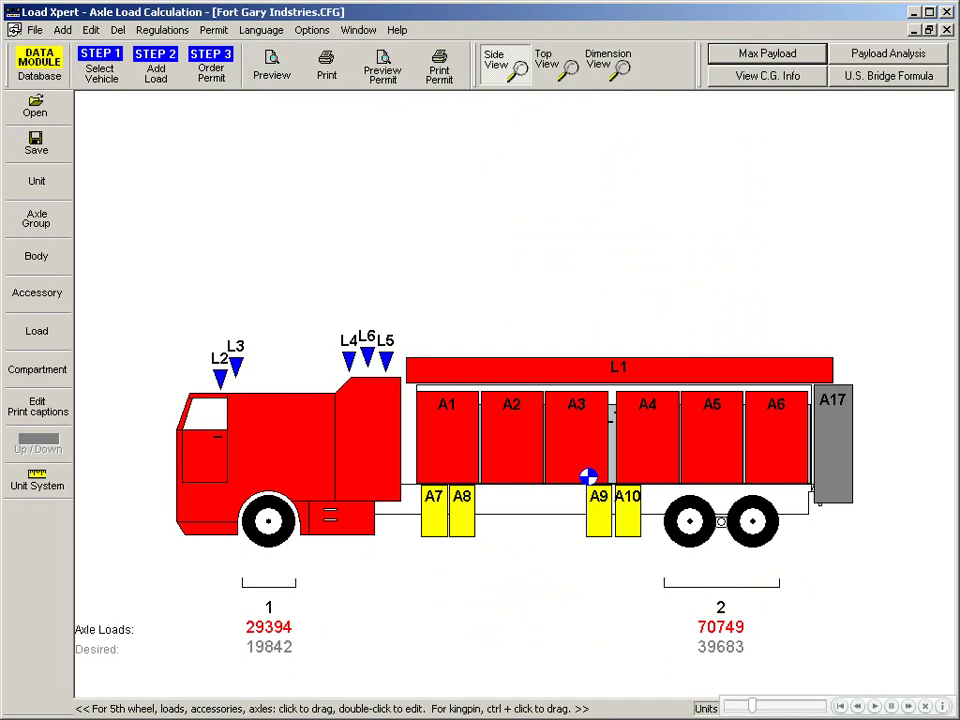
pyautogui.hotkey('ctrl', 'F4')
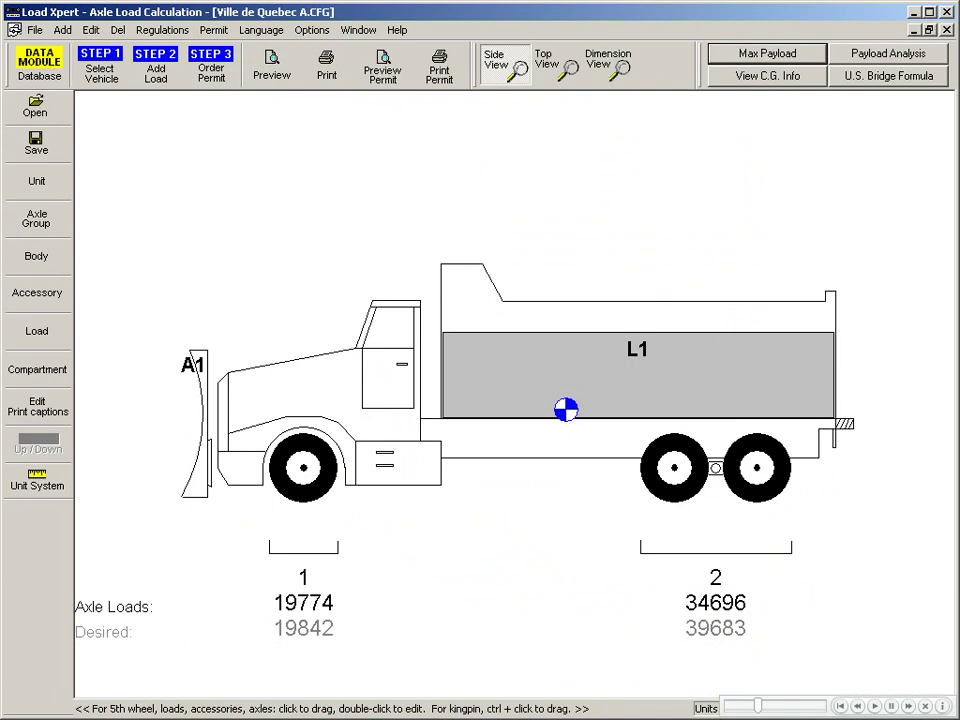
pyautogui.hotkey('ctrl', 'F4')
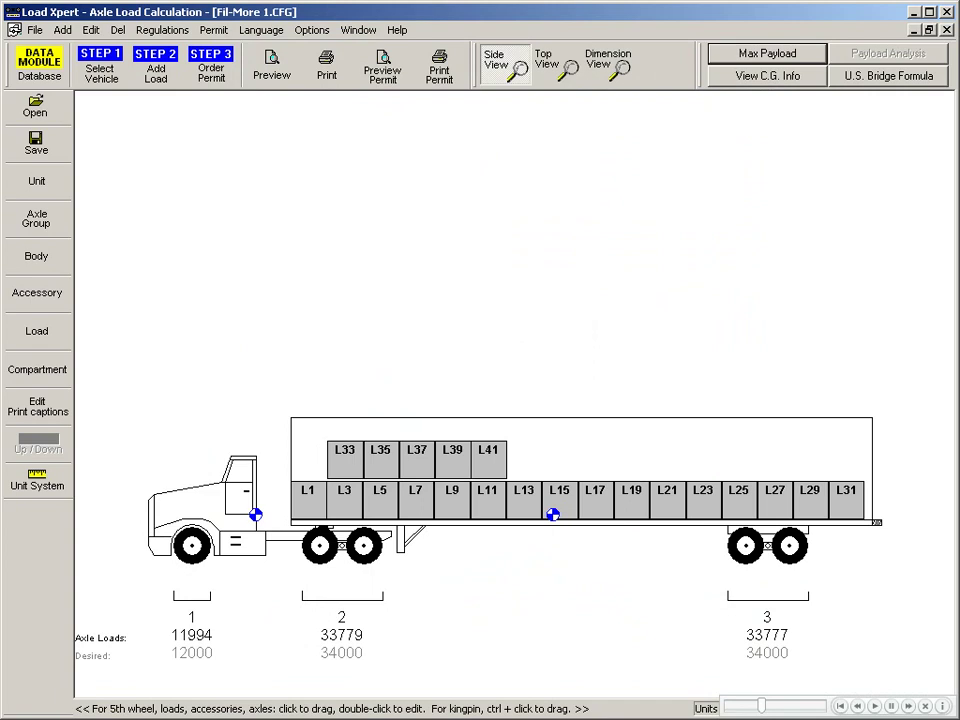
pyautogui.hotkey('ctrl', 'F4')
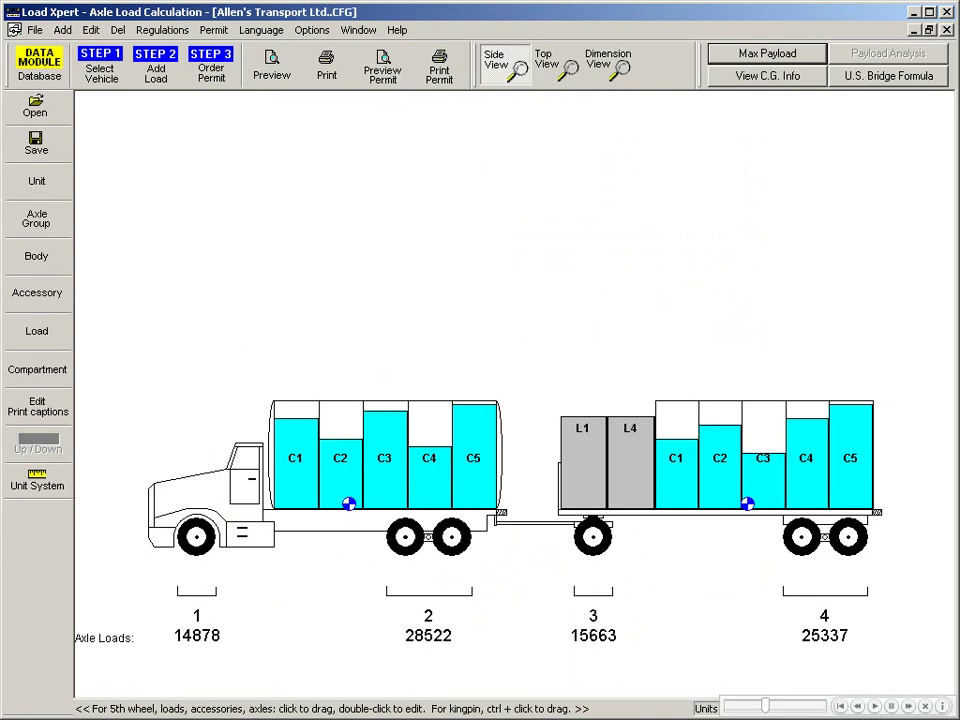
pyautogui.hotkey('ctrl', 'F4')
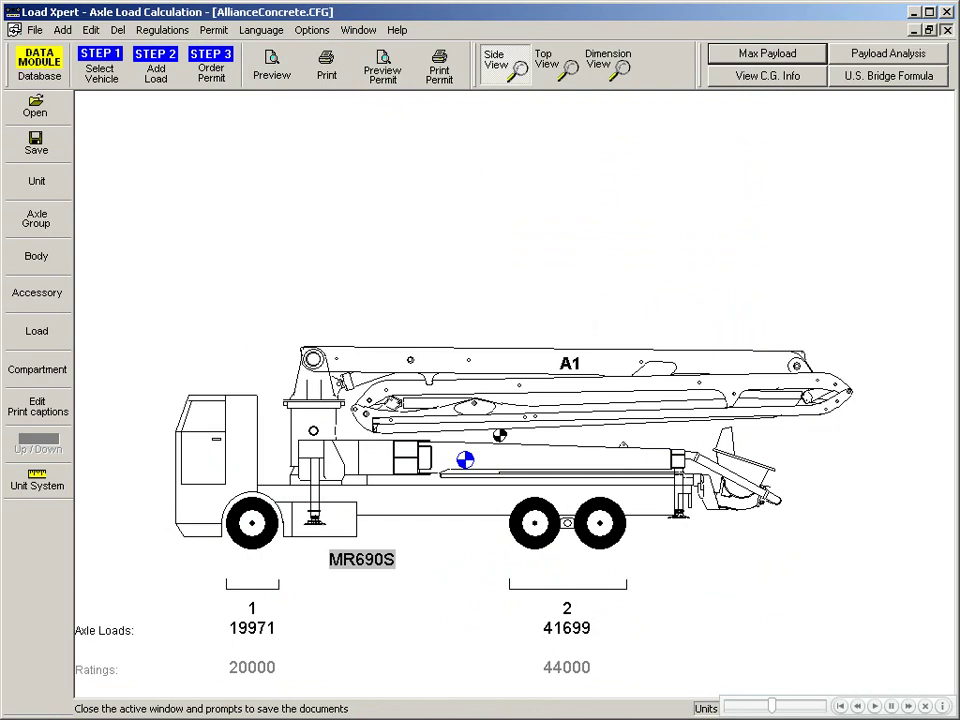
# - Close the AllianceConcrete document and start assembling a 4. Tractor / semitrailer vehicle from the database
pyautogui.click(946, 29)
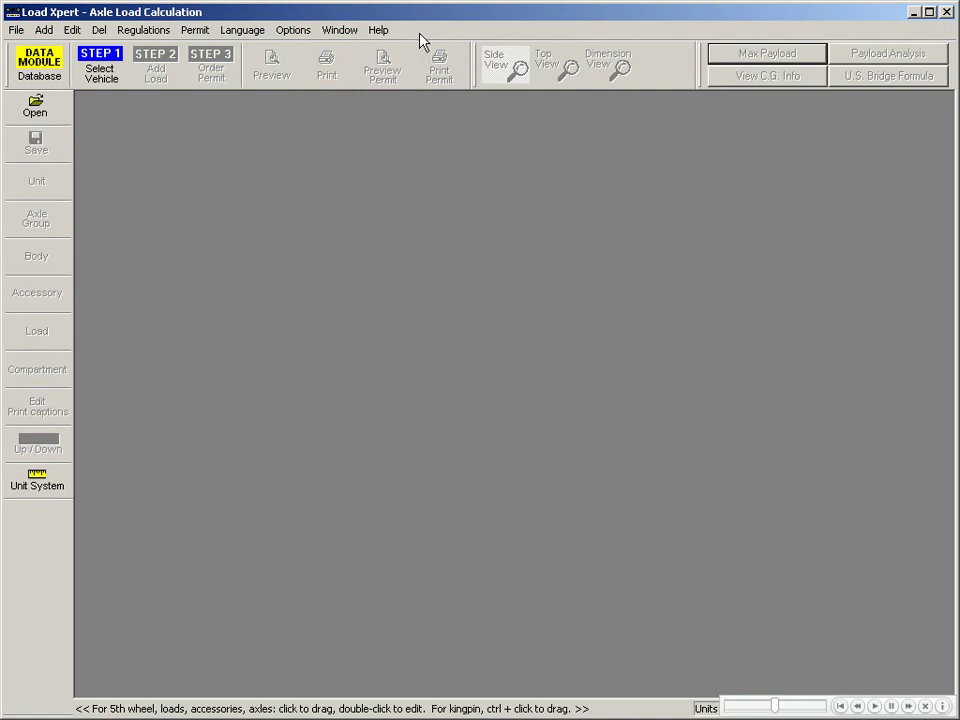
pyautogui.click(122, 70)
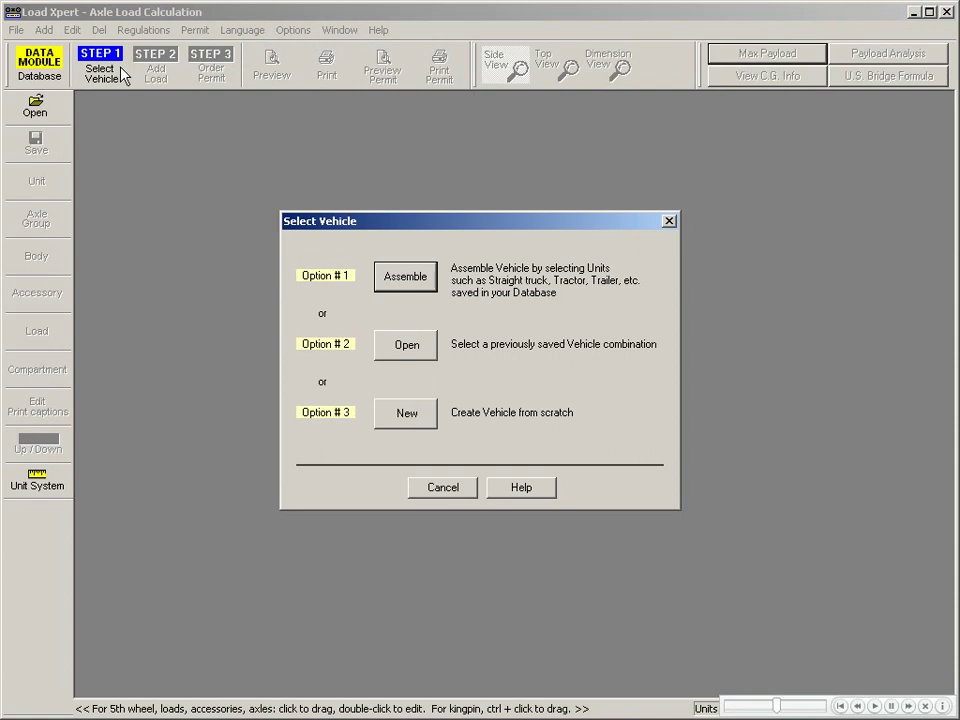
pyautogui.click(433, 288)
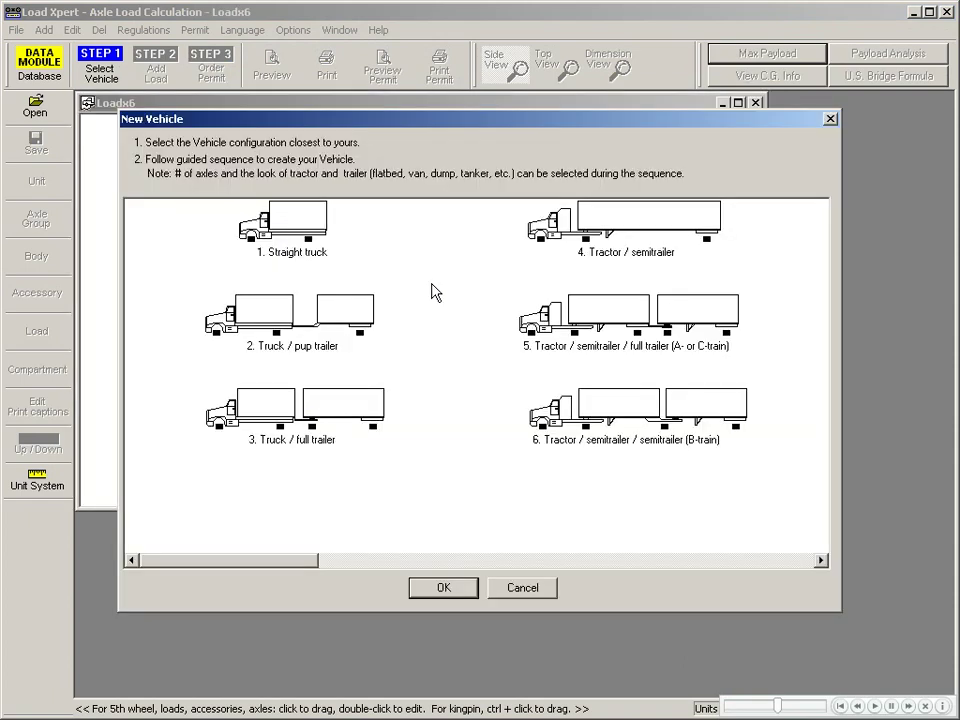
pyautogui.click(724, 225)
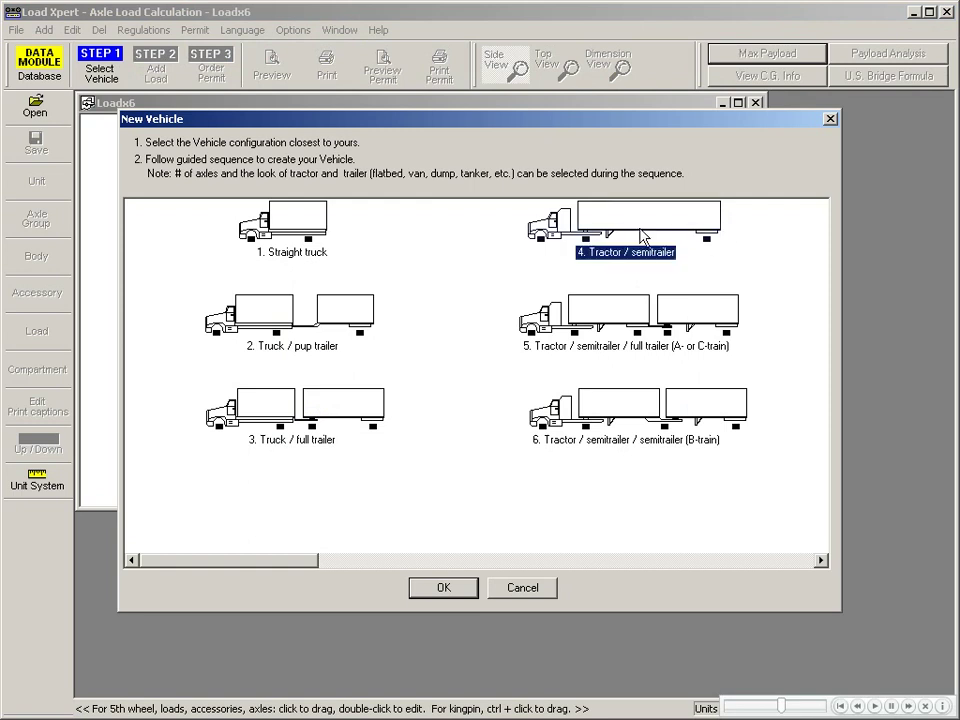
pyautogui.click(473, 594)
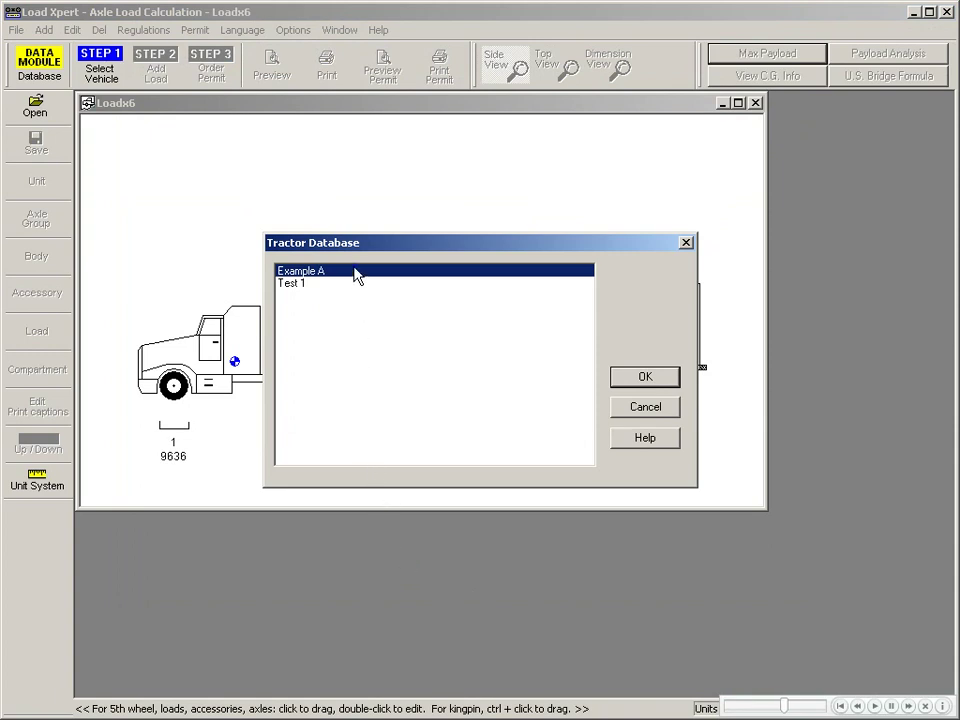
# - Build the vehicle from tractor Example A and flatbed trailer Example B
pyautogui.click(677, 388)
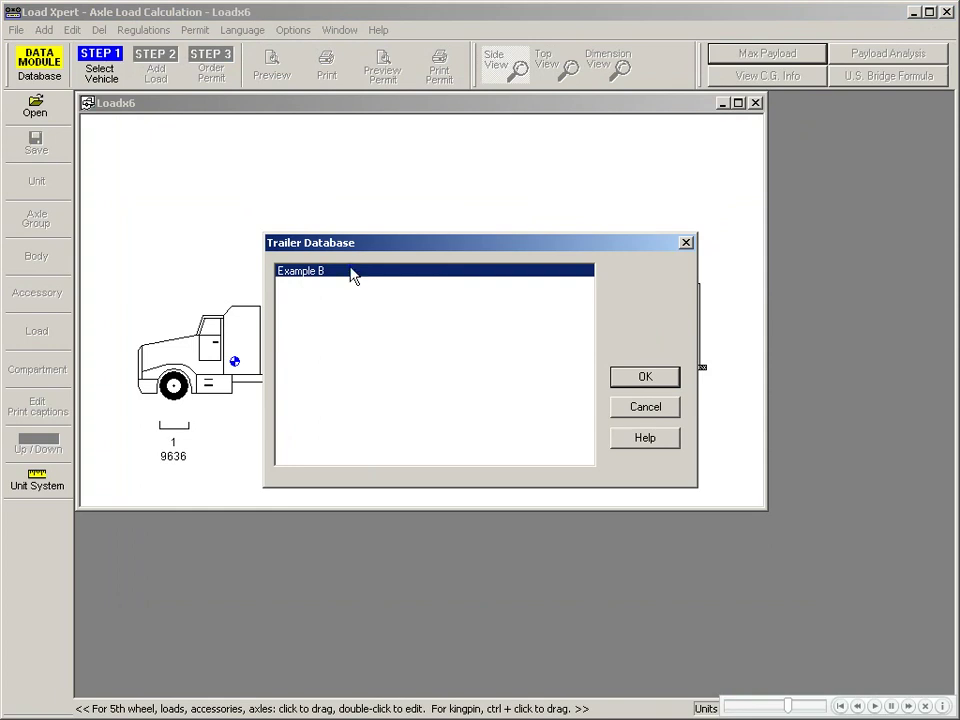
pyautogui.click(677, 387)
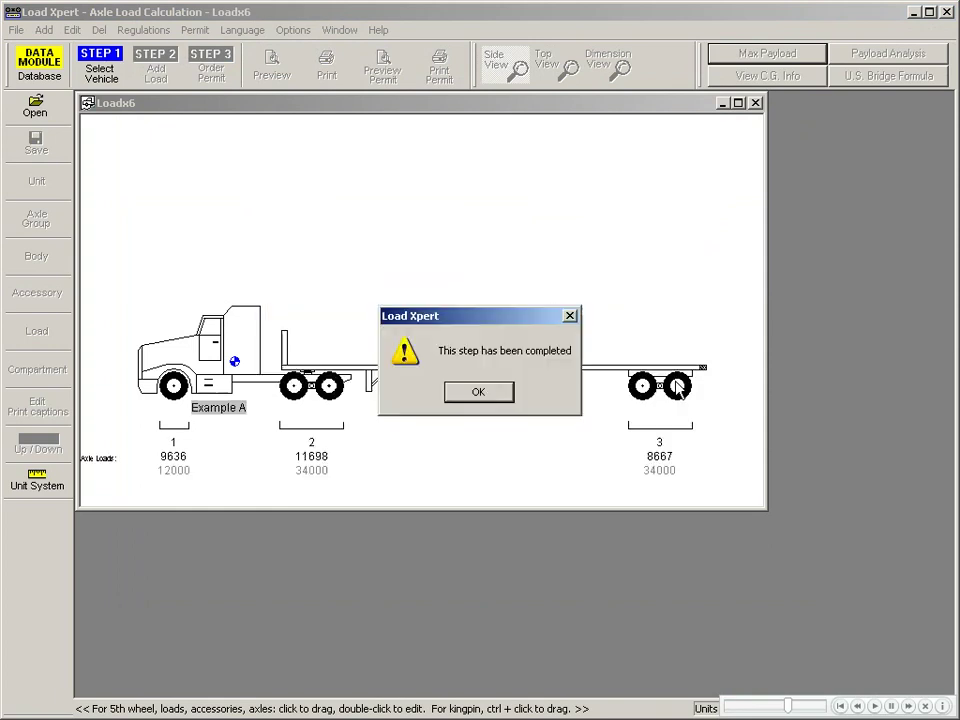
pyautogui.click(507, 398)
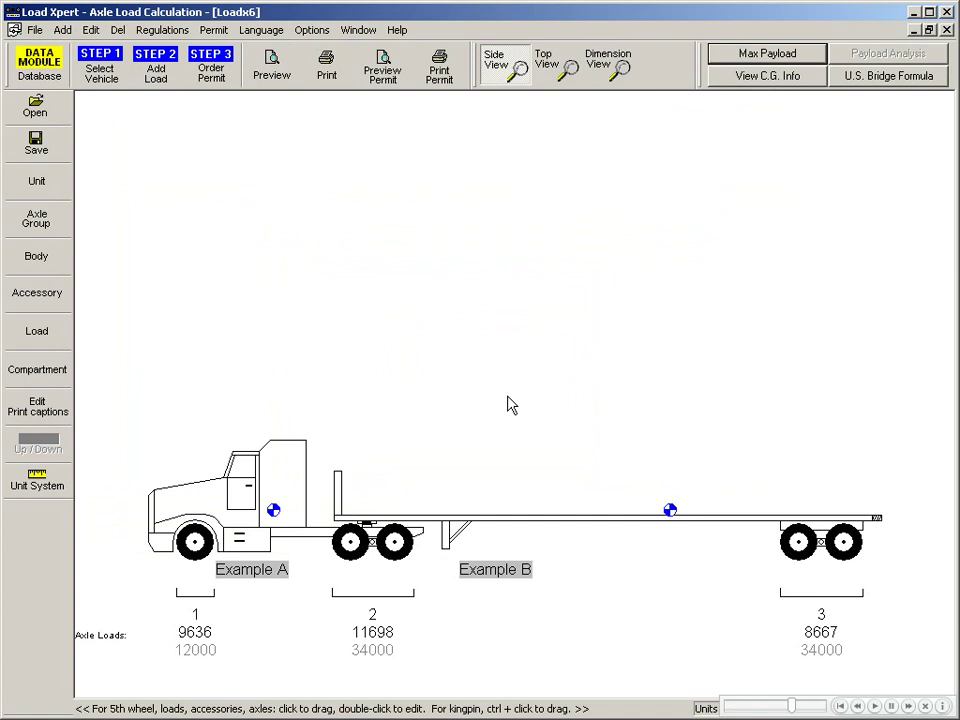
# - Add the saved Air compressor load L1 at X position 100 on the flatbed
pyautogui.click(69, 346)
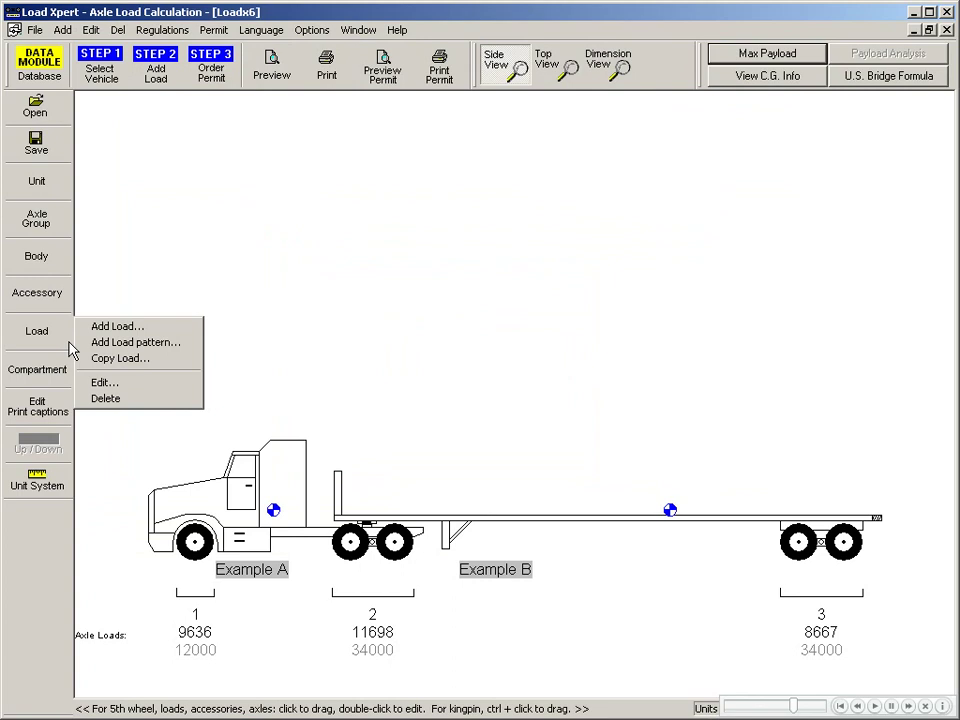
pyautogui.click(188, 327)
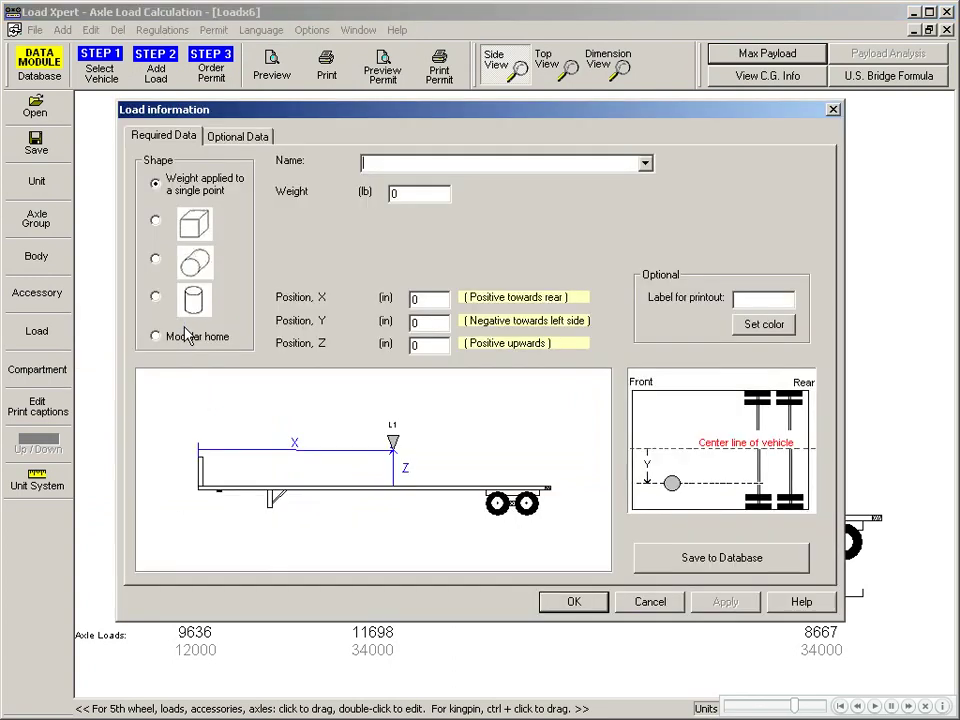
pyautogui.click(647, 164)
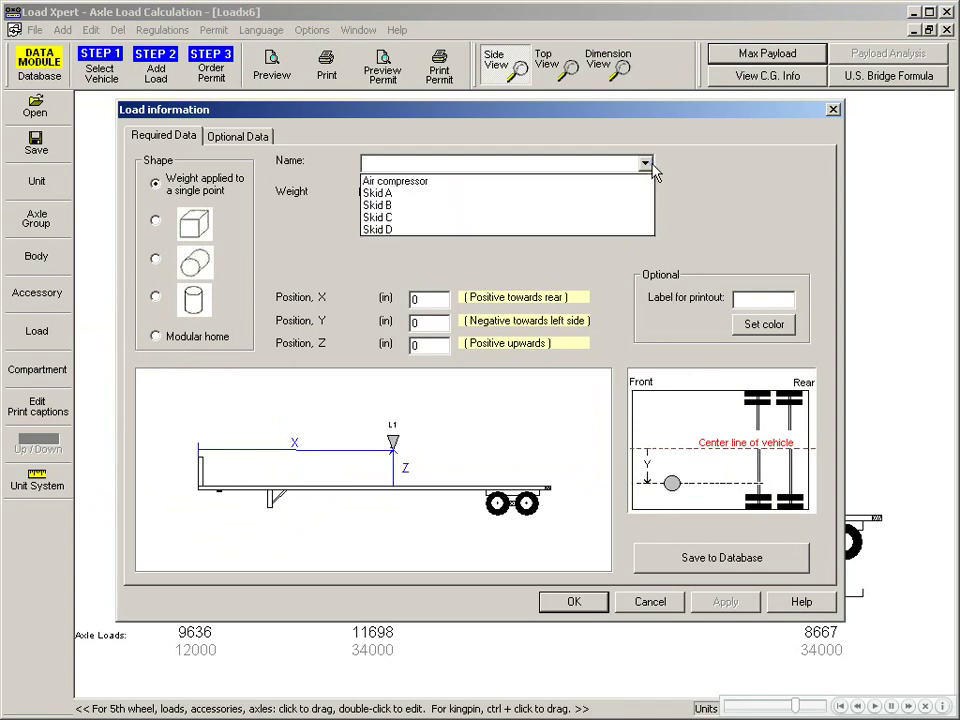
pyautogui.click(588, 183)
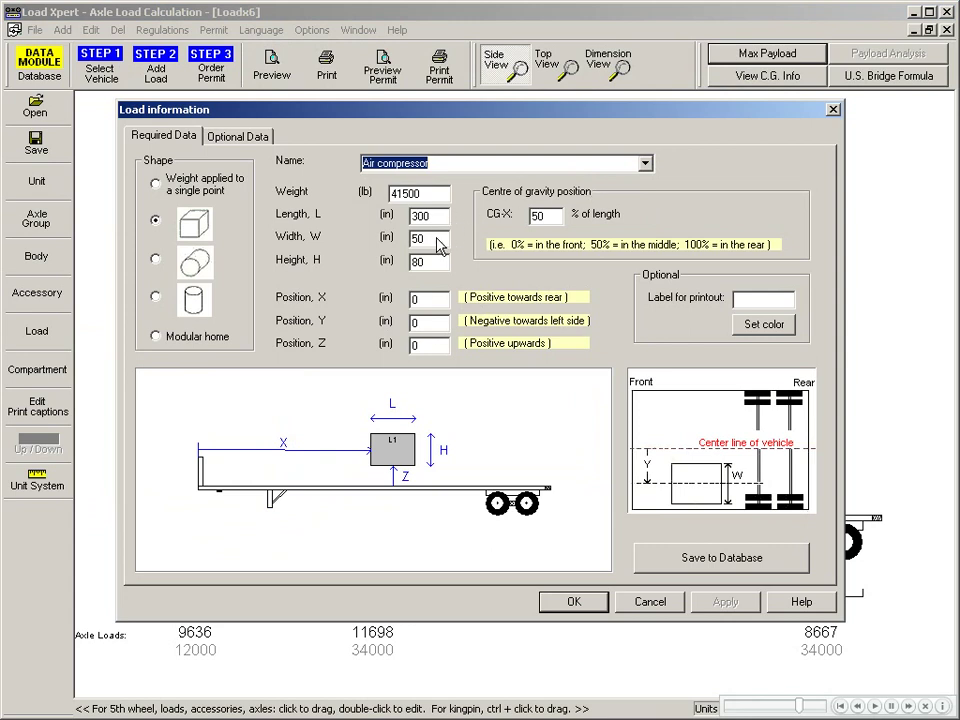
pyautogui.click(421, 302)
pyautogui.write('100')
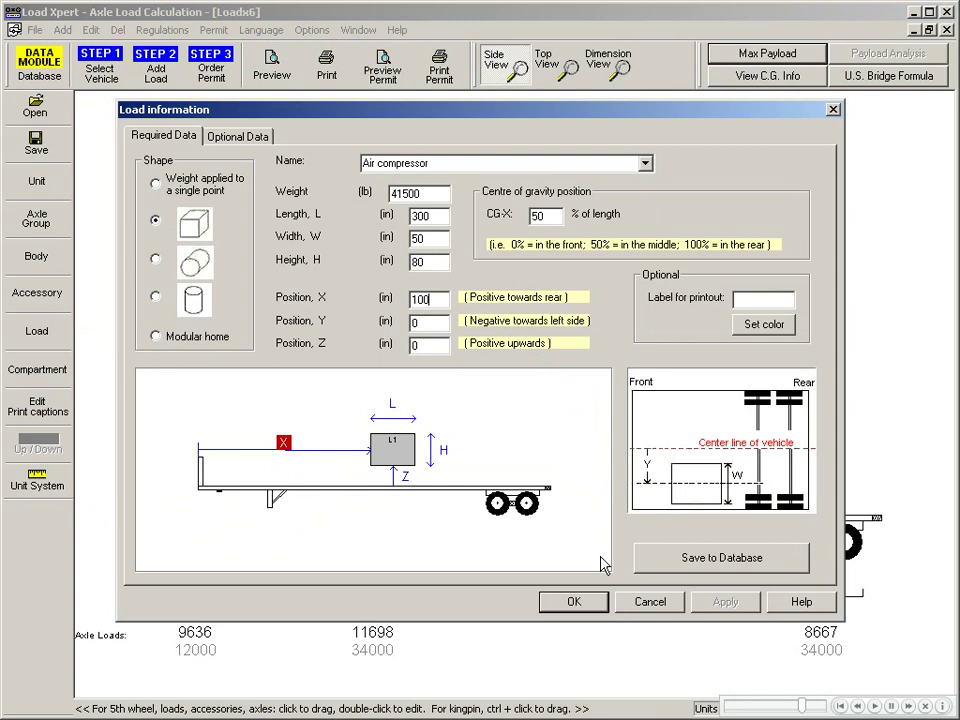
pyautogui.click(603, 608)
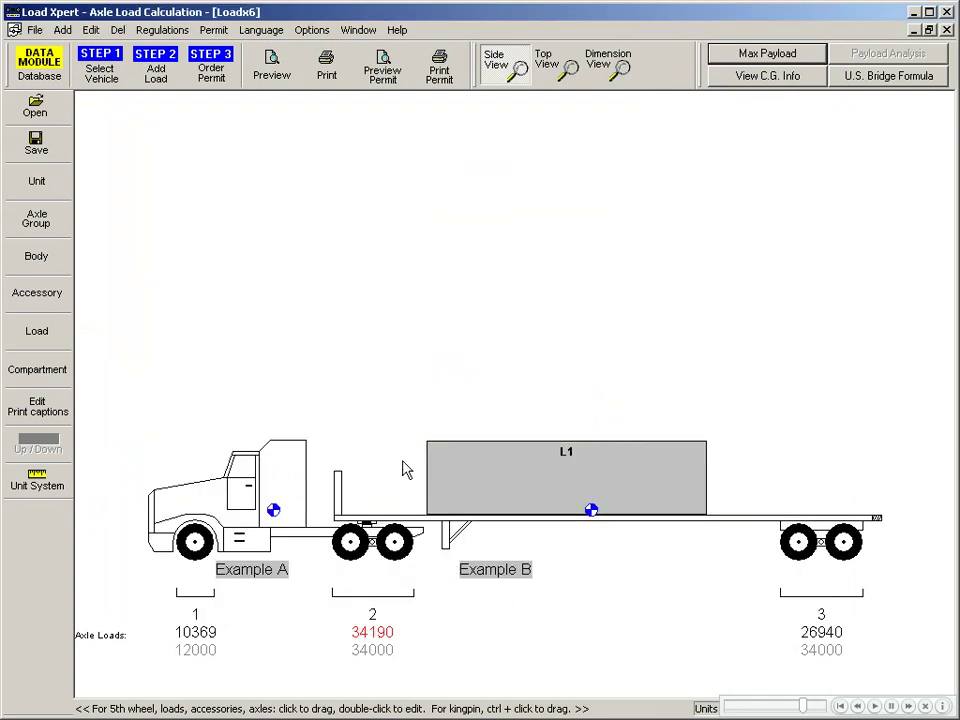
# - Nudge the trailer and load rearward until the kingpin distance reads 124.00
pyautogui.click(745, 537)
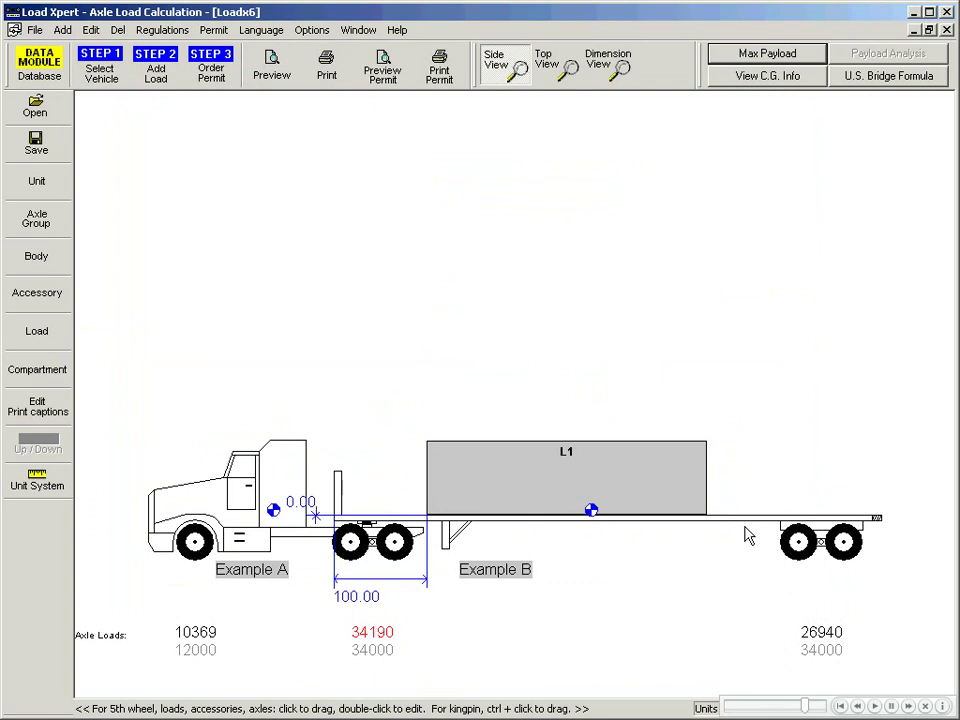
pyautogui.press('Right')
pyautogui.press('Right')
pyautogui.press('Right')
pyautogui.press('Right')
pyautogui.press('Right')
pyautogui.press('Right')
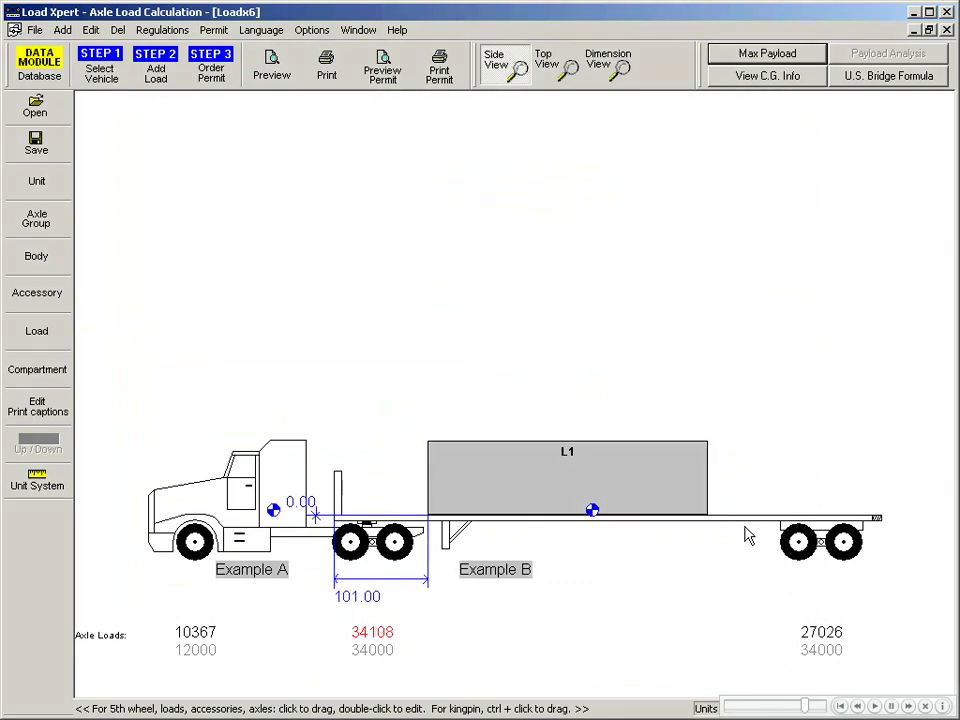
pyautogui.press('Right')
pyautogui.press('Right')
pyautogui.press('Right')
pyautogui.press('Right')
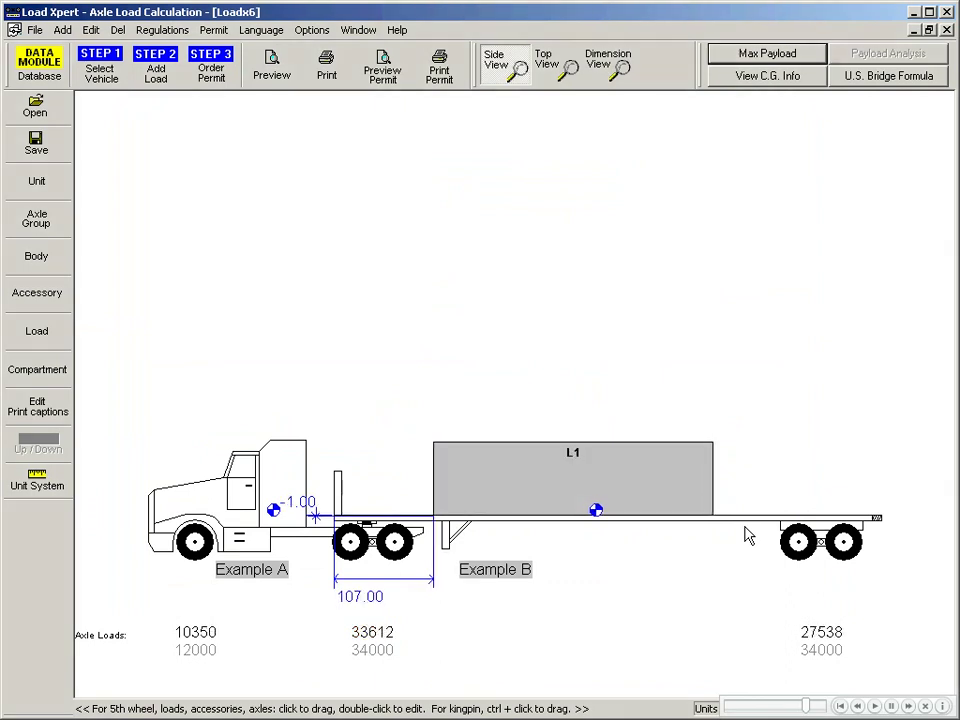
pyautogui.press('Right')
pyautogui.press('Right')
pyautogui.press('Right')
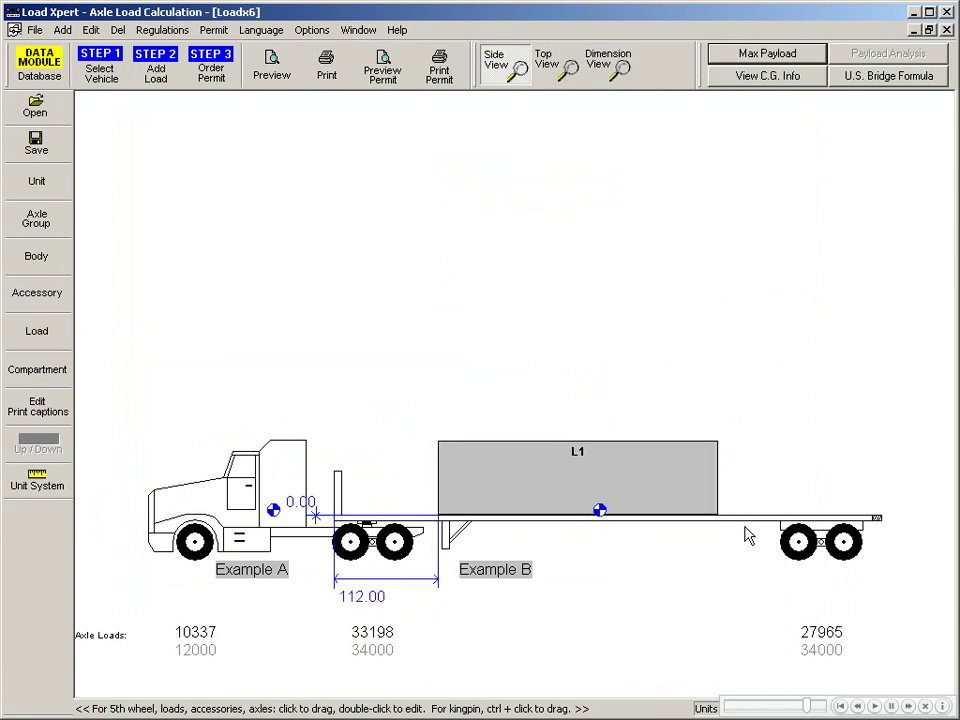
pyautogui.press('Right')
pyautogui.press('Right')
pyautogui.press('Right')
pyautogui.press('Right')
pyautogui.press('Right')
pyautogui.press('Right')
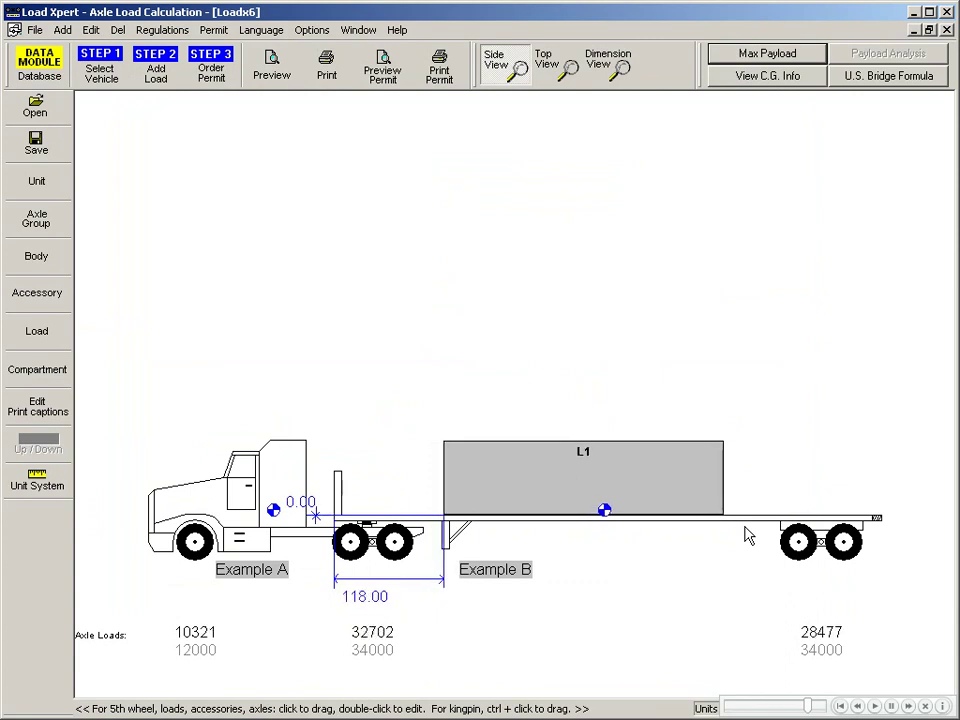
pyautogui.press('Right')
pyautogui.press('Right')
pyautogui.press('Right')
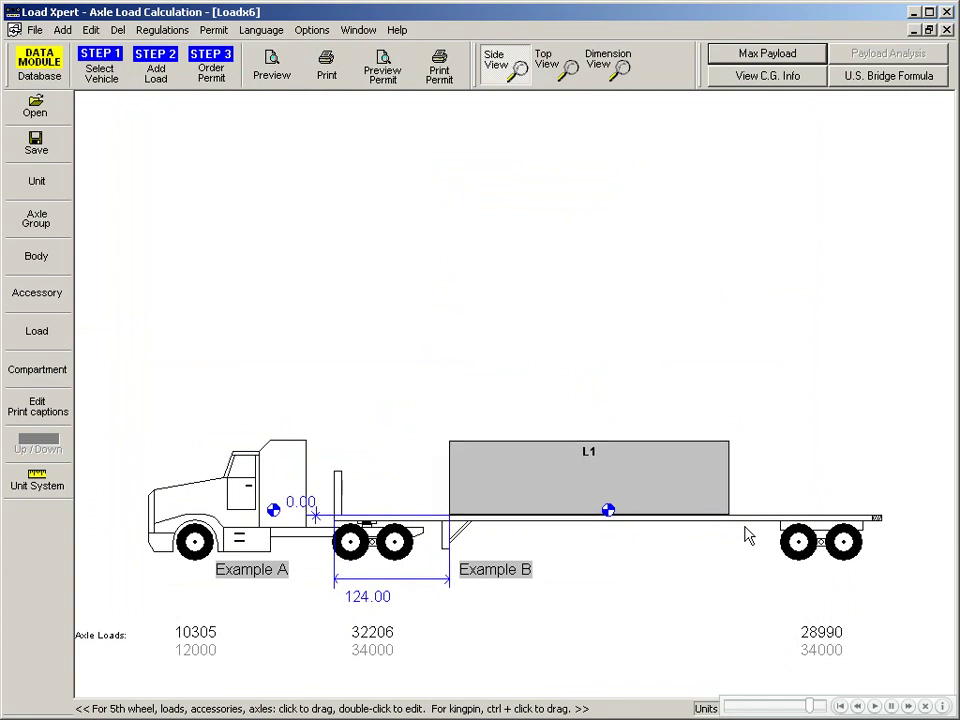
pyautogui.press('Return')
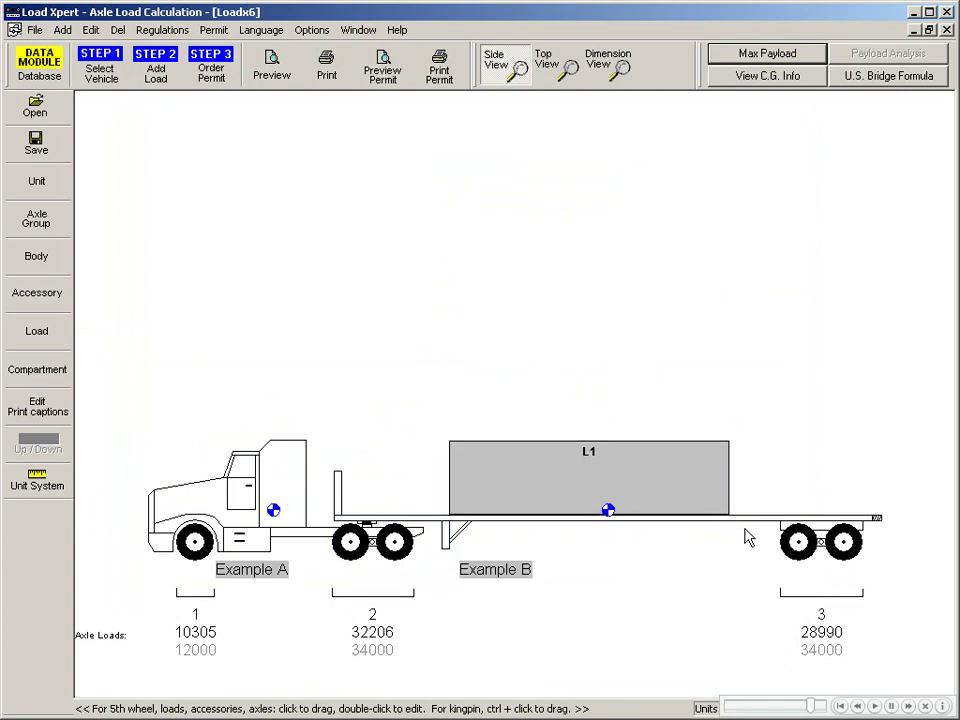
pyautogui.click(821, 550)
# - Drag trailer axle group 3 forward, bringing axle loads to 10260, 30838 and 30402
pyautogui.moveTo(820, 546); pyautogui.dragTo(817, 549)
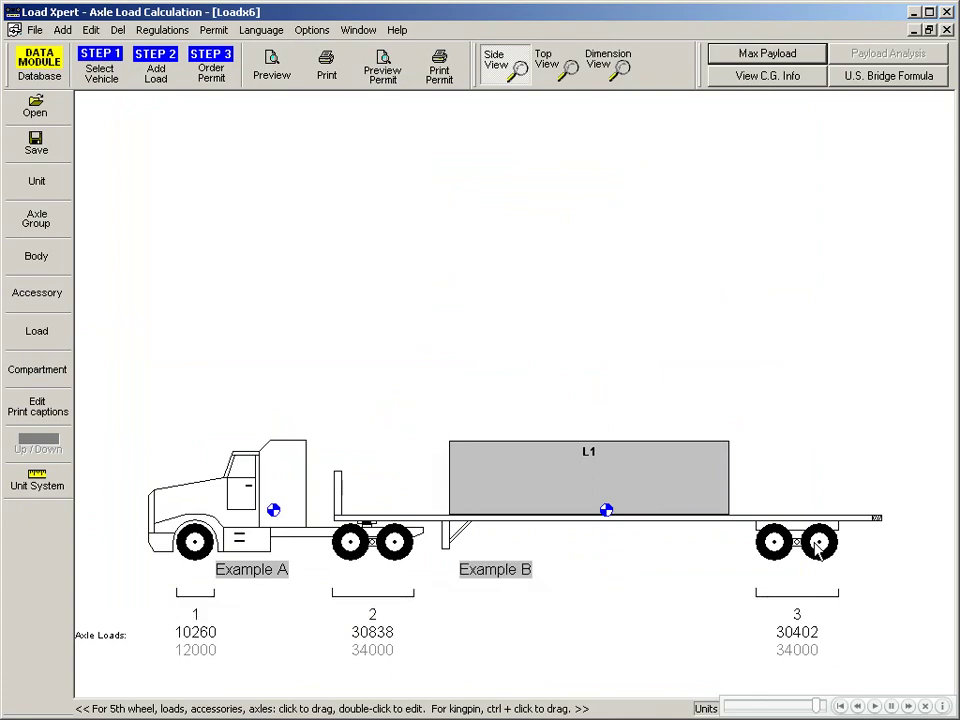